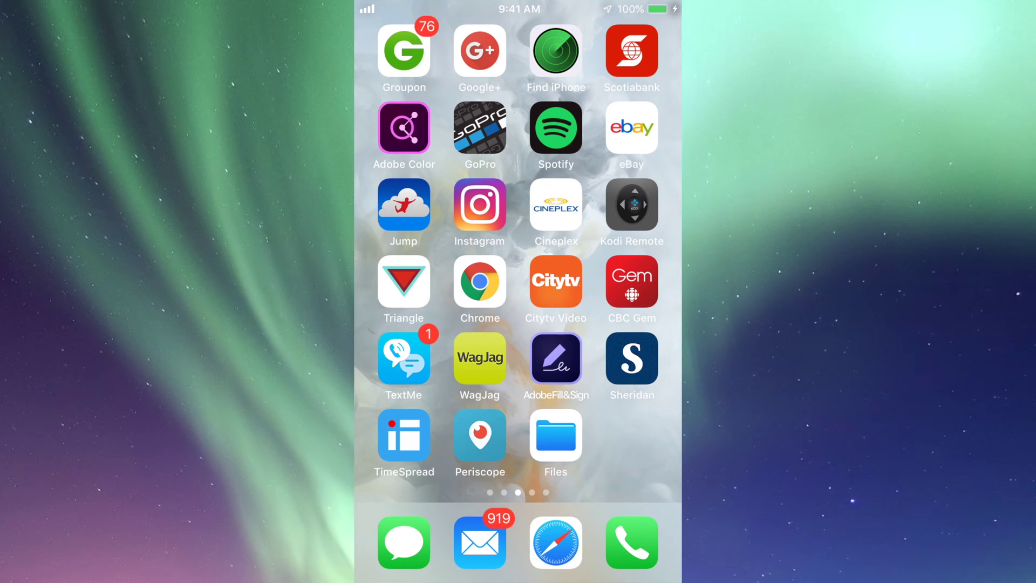
Pick up the Files app icon and drag it around the home screen page.
drag(555, 437, 549, 444)
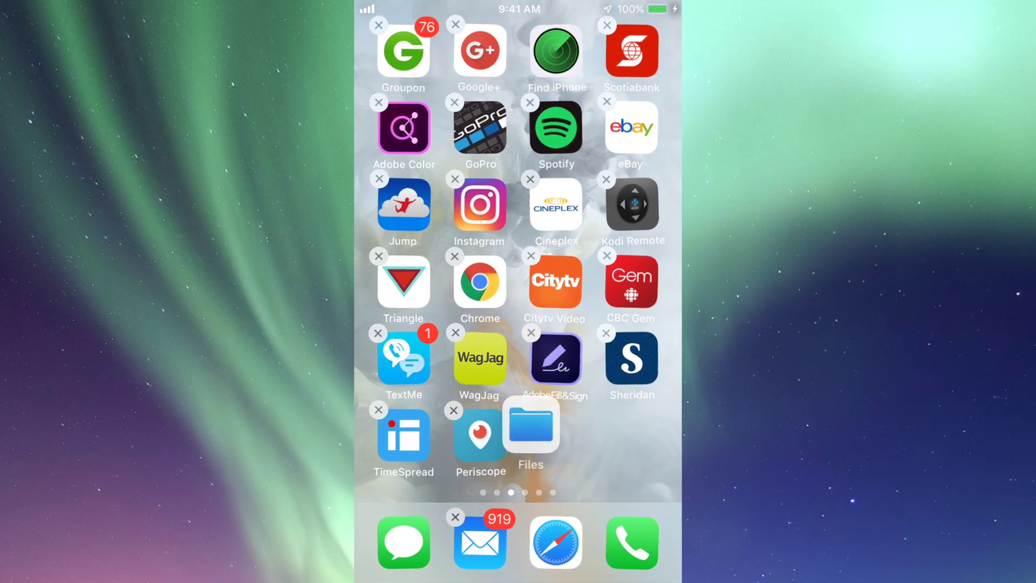
mouse_move(549, 444)
mouse_down()
mouse_move(603, 387)
mouse_move(560, 421)
mouse_up()
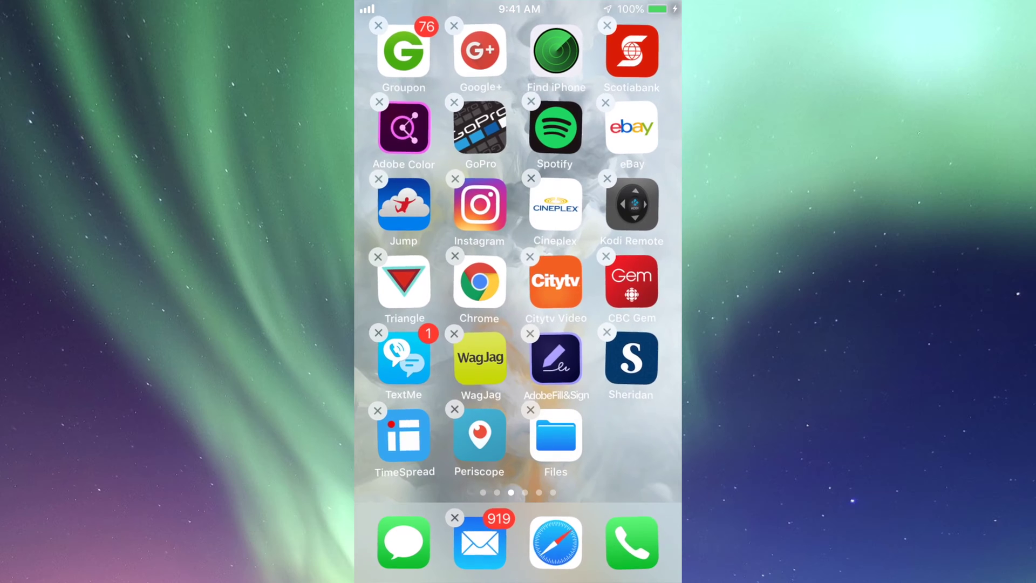
key(Home)
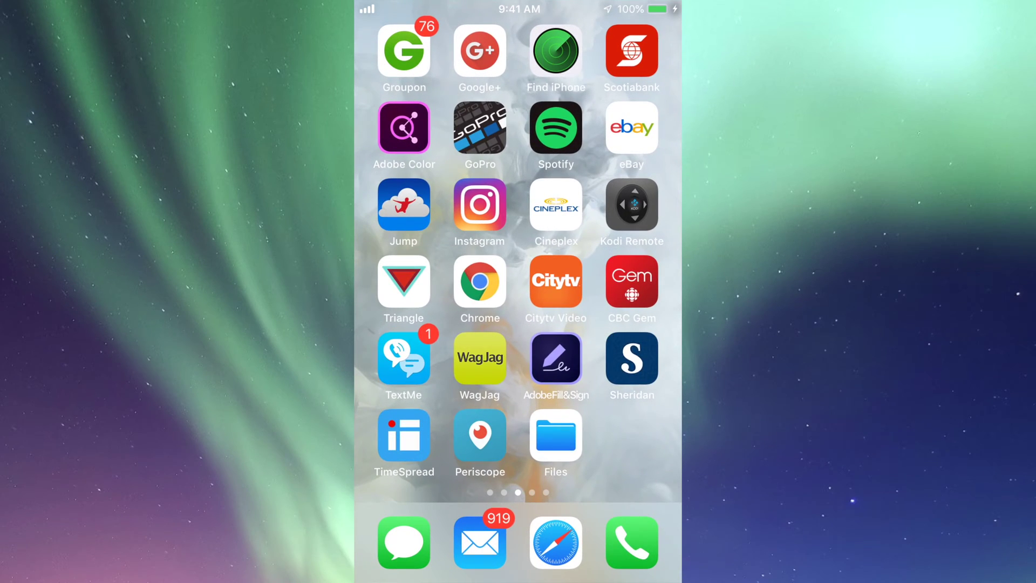